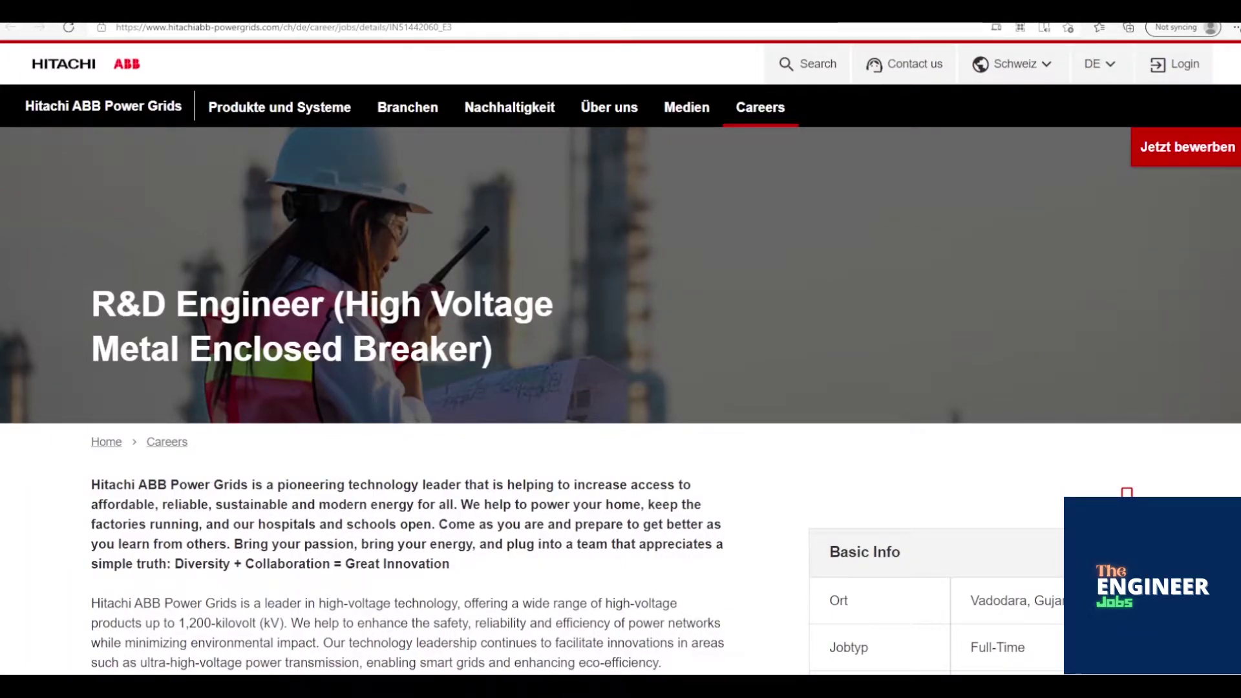
pyautogui.scroll(-1, 620, 349)
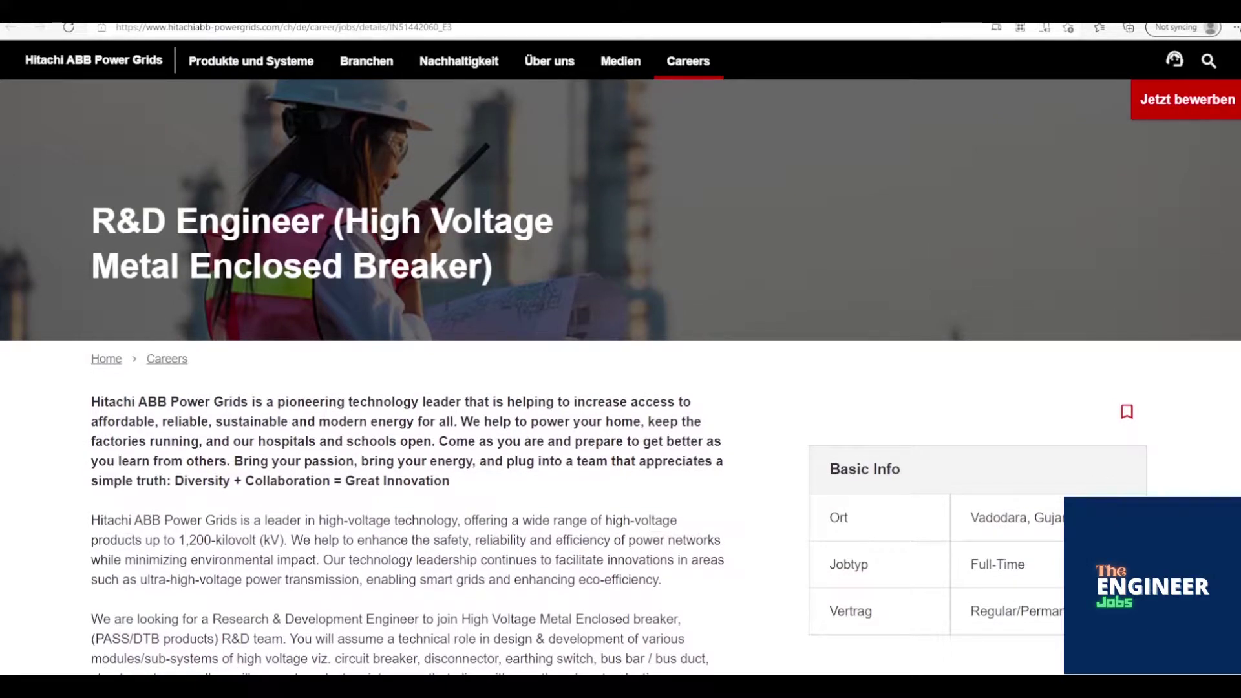
pyautogui.scroll(-1, 621, 349)
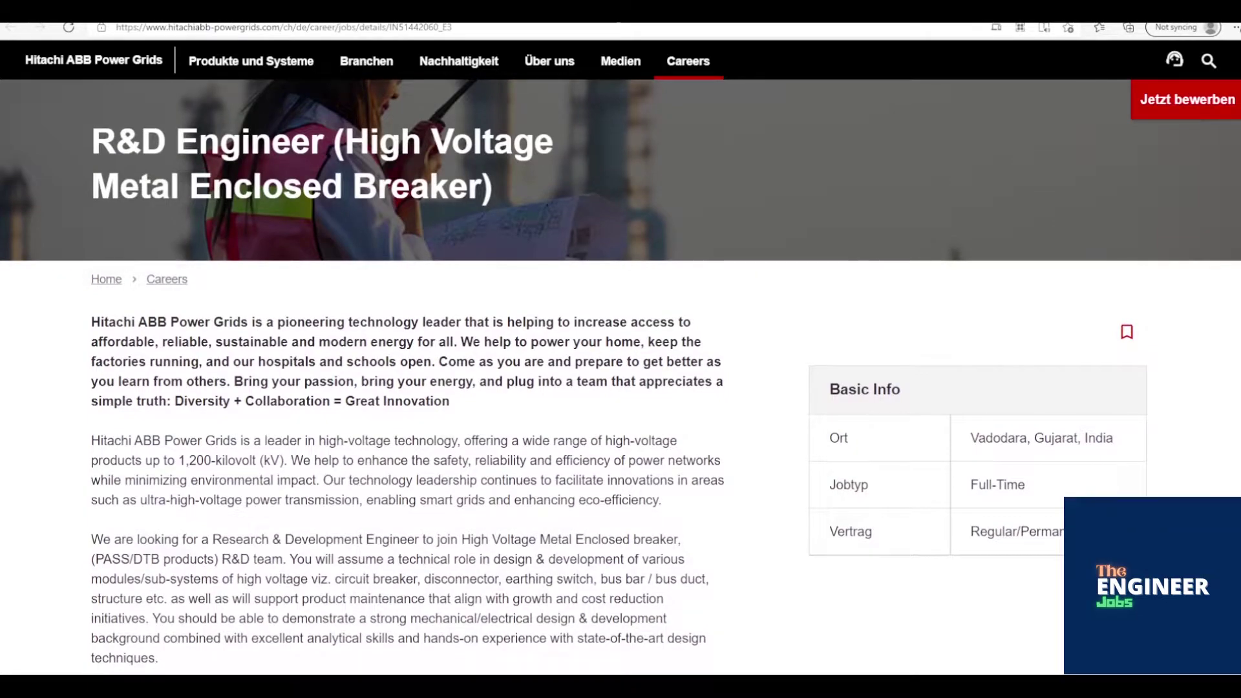
pyautogui.scroll(-1, 620, 372)
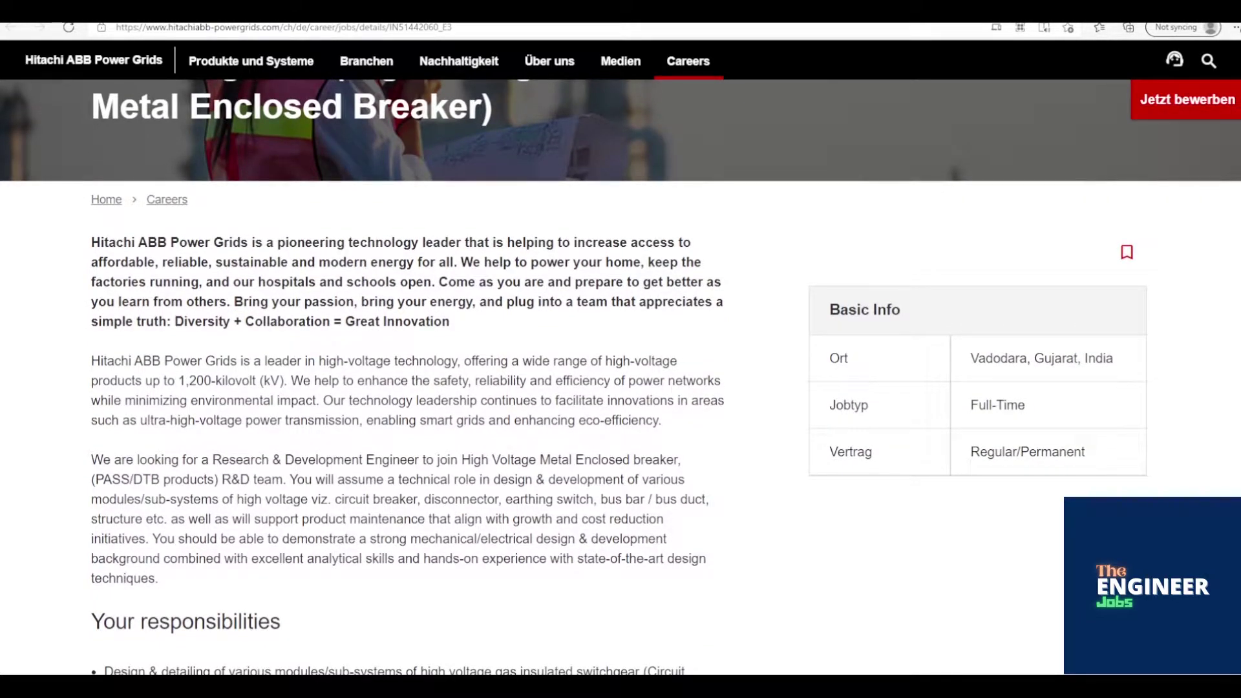
pyautogui.scroll(-1, 621, 372)
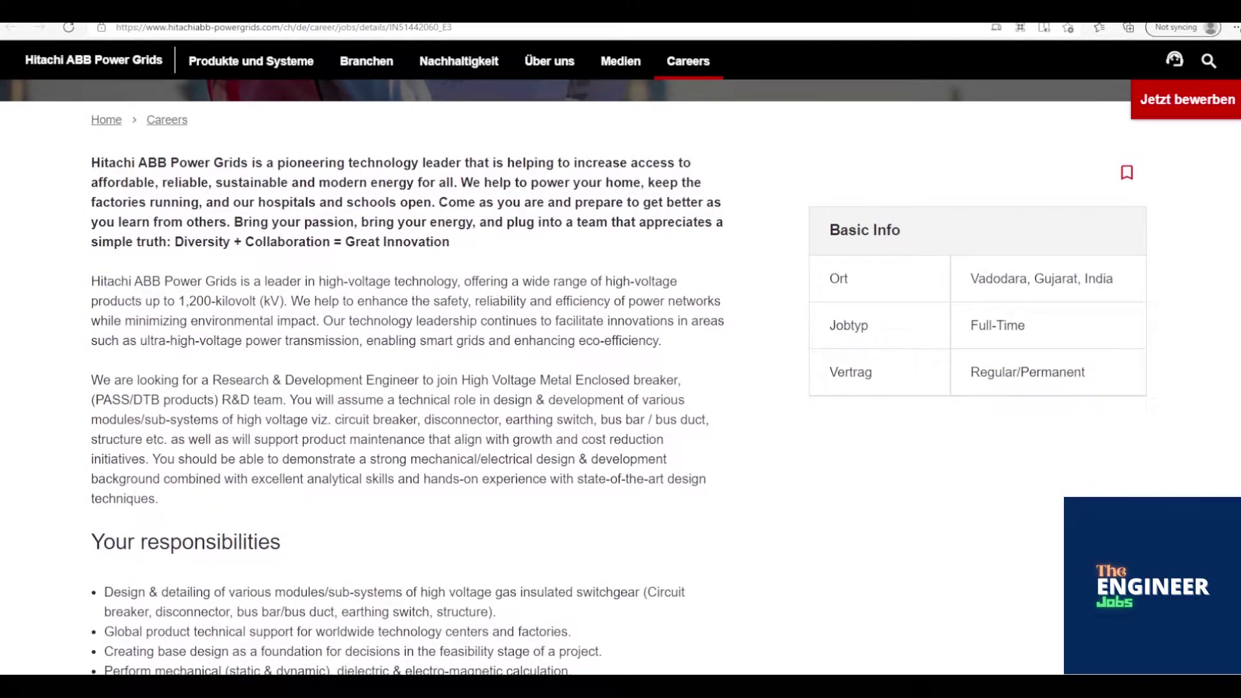
pyautogui.scroll(-1, 620, 378)
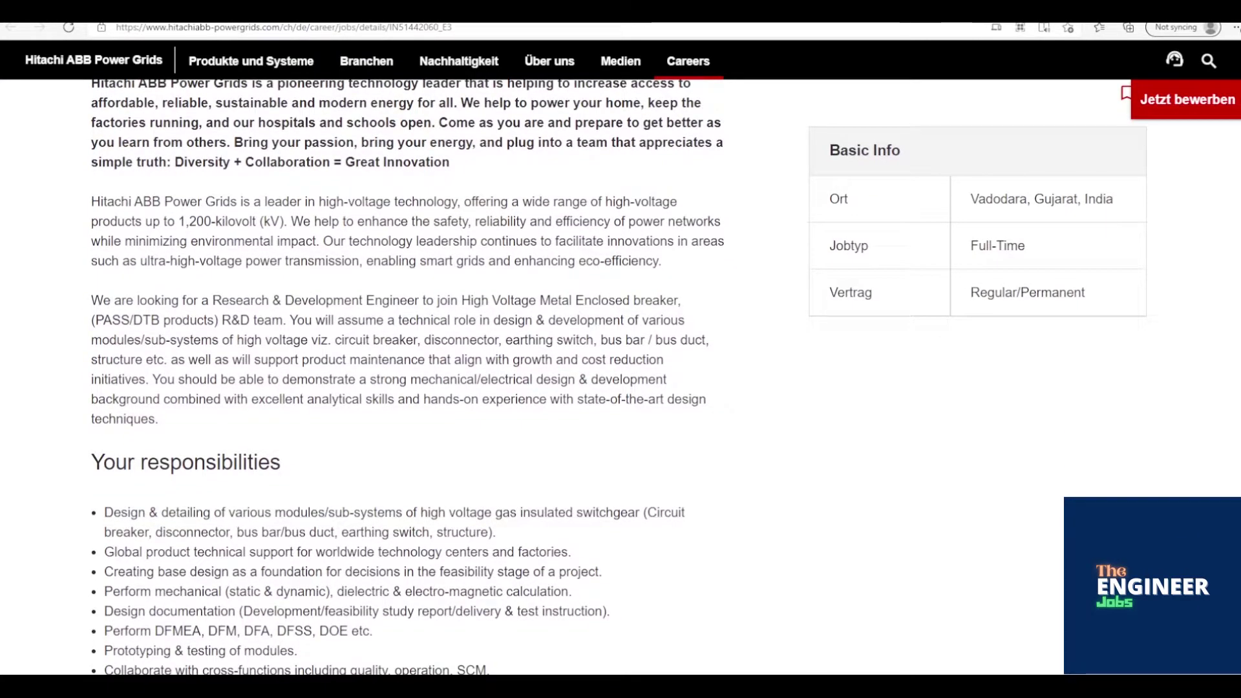
pyautogui.scroll(-1, 620, 379)
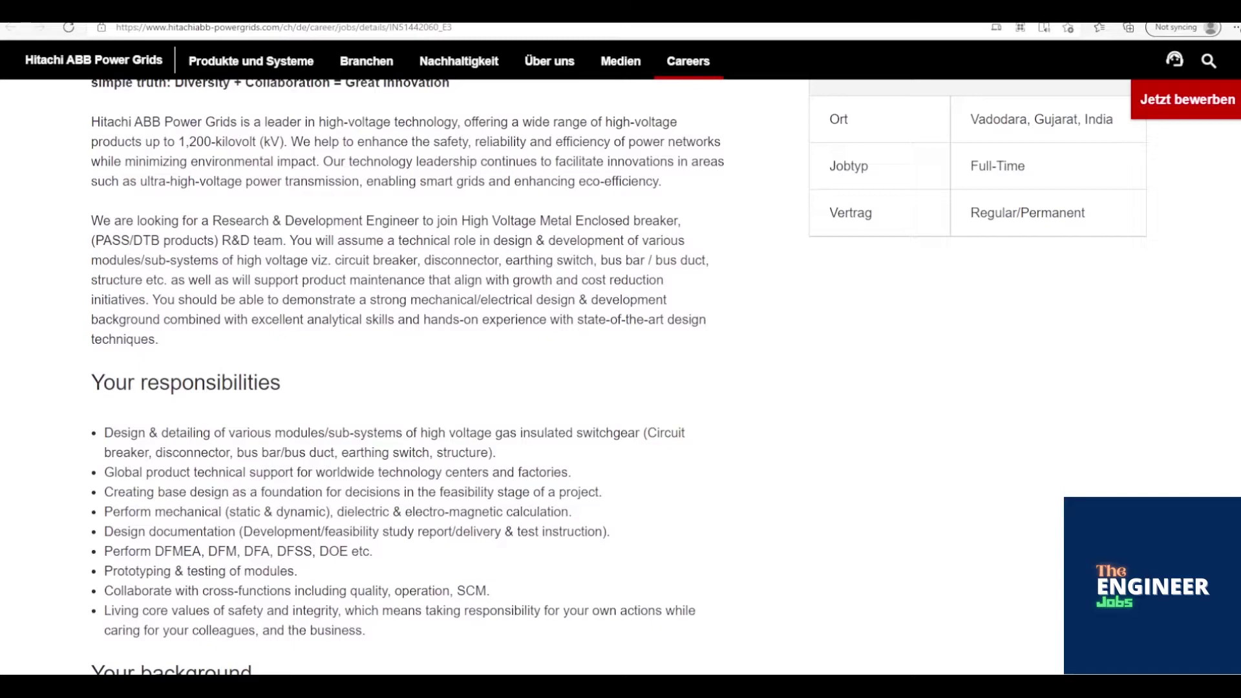
pyautogui.scroll(-1, 620, 378)
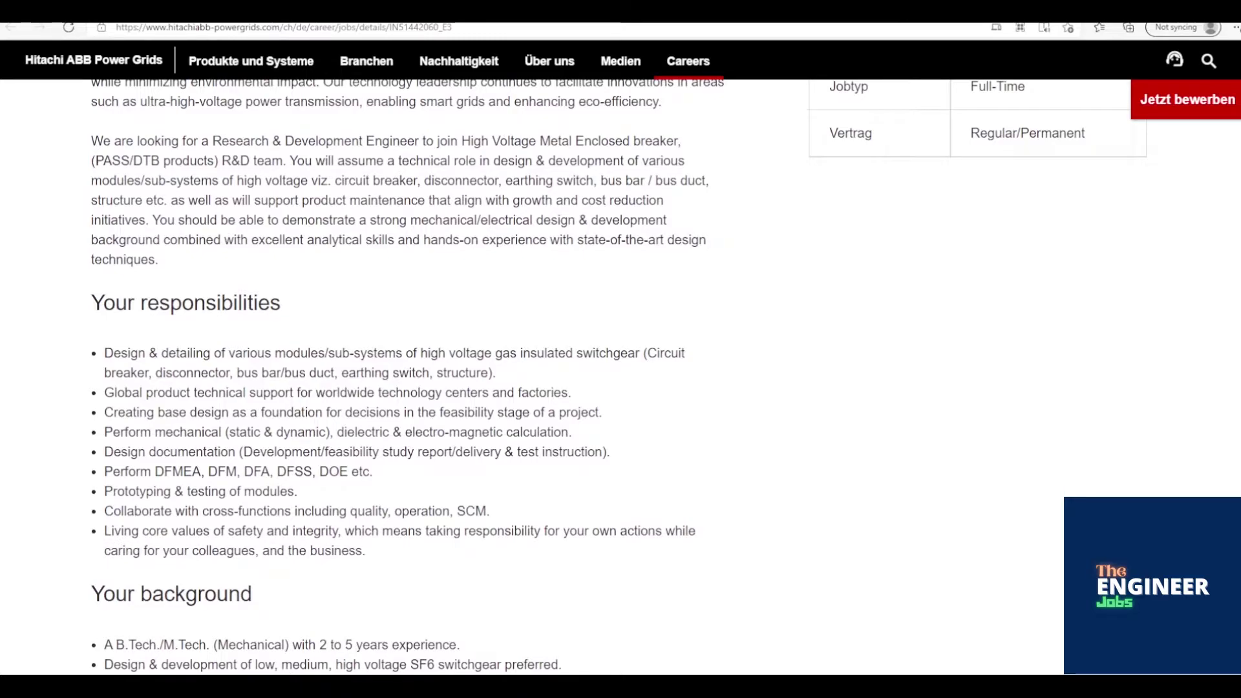
pyautogui.scroll(-1, 621, 378)
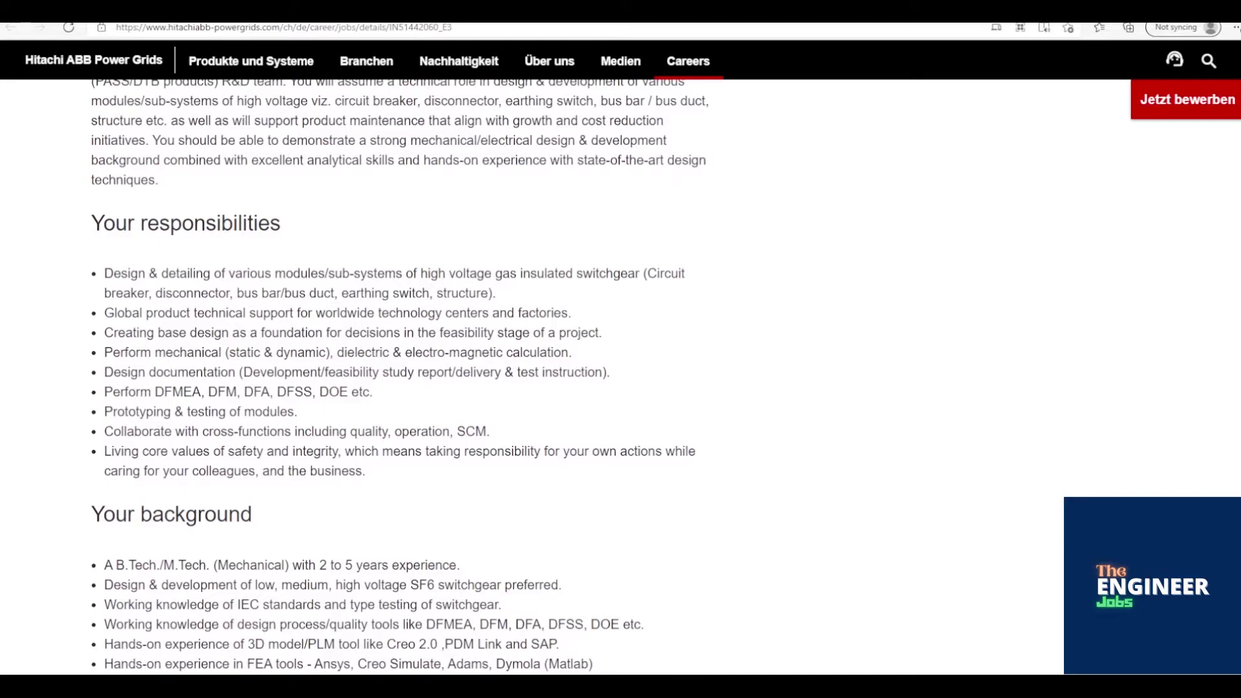
pyautogui.scroll(-1, 620, 378)
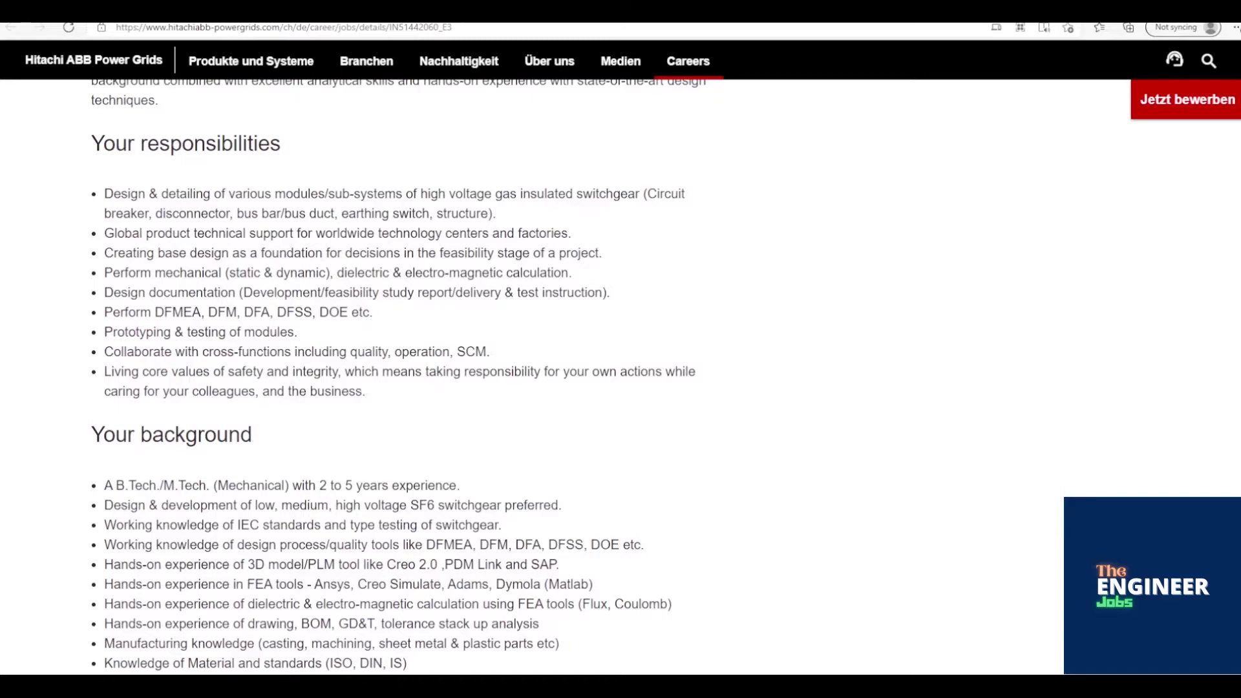
pyautogui.scroll(-1, 621, 378)
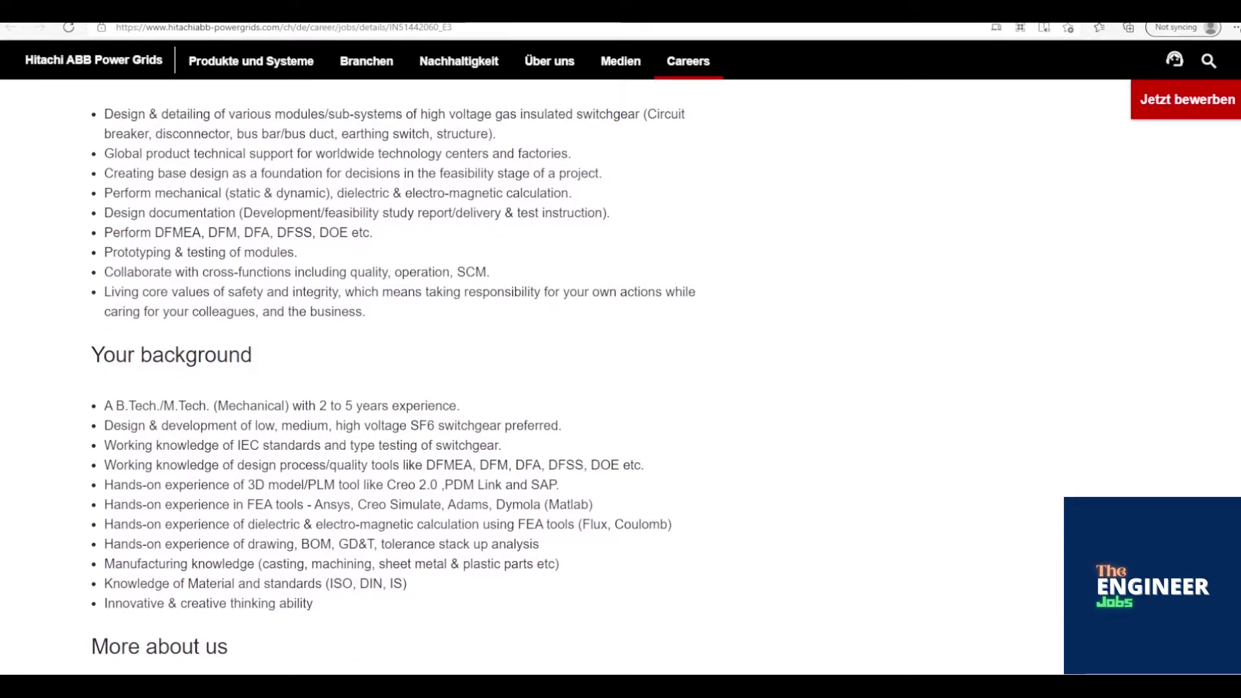
pyautogui.scroll(-1, 621, 378)
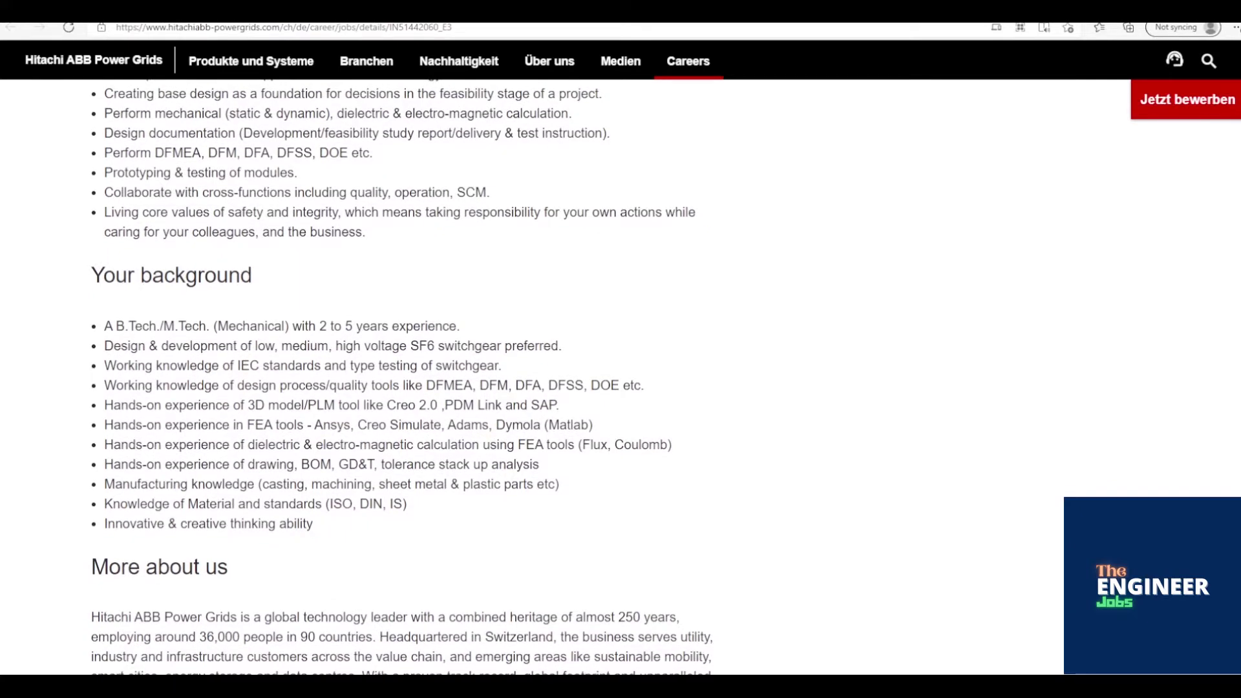
pyautogui.scroll(-1, 620, 378)
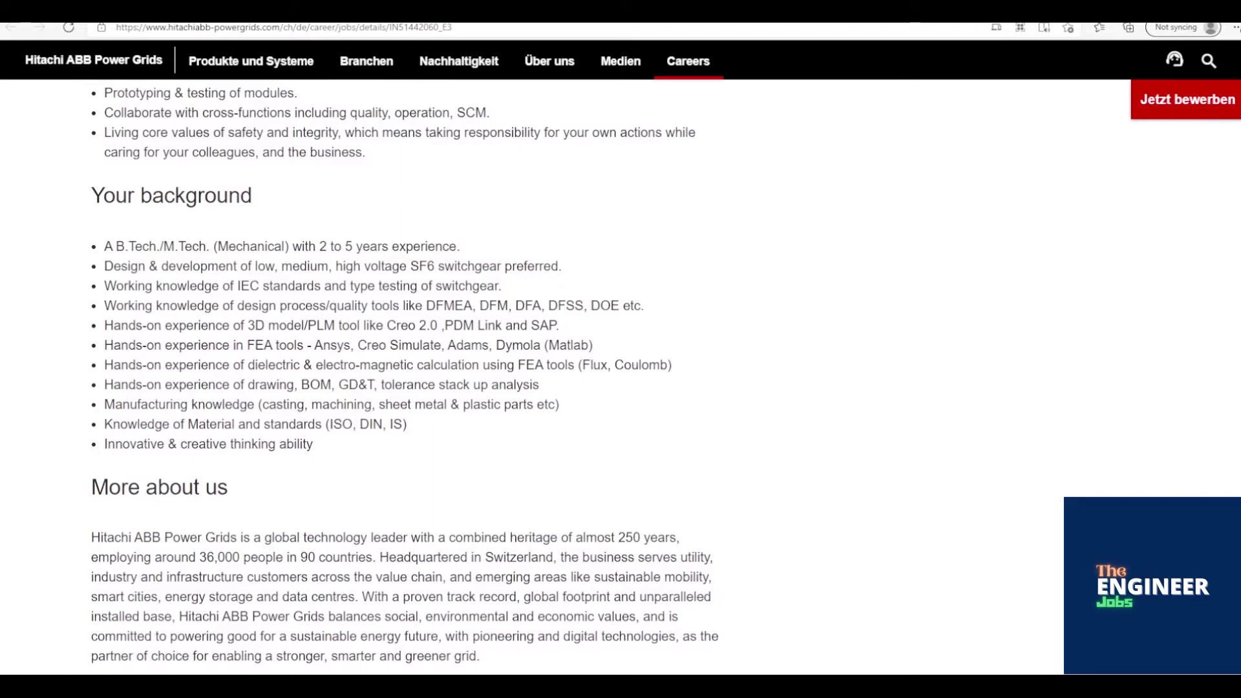
pyautogui.scroll(-1, 406, 373)
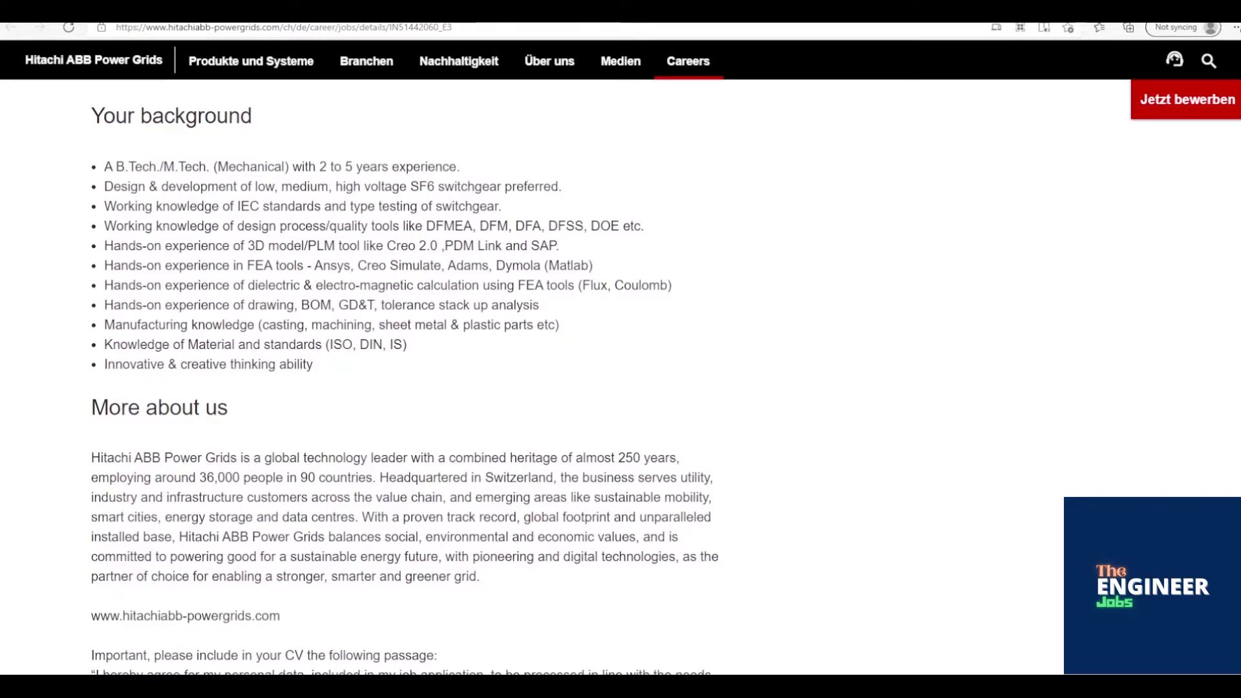
pyautogui.scroll(-1, 621, 373)
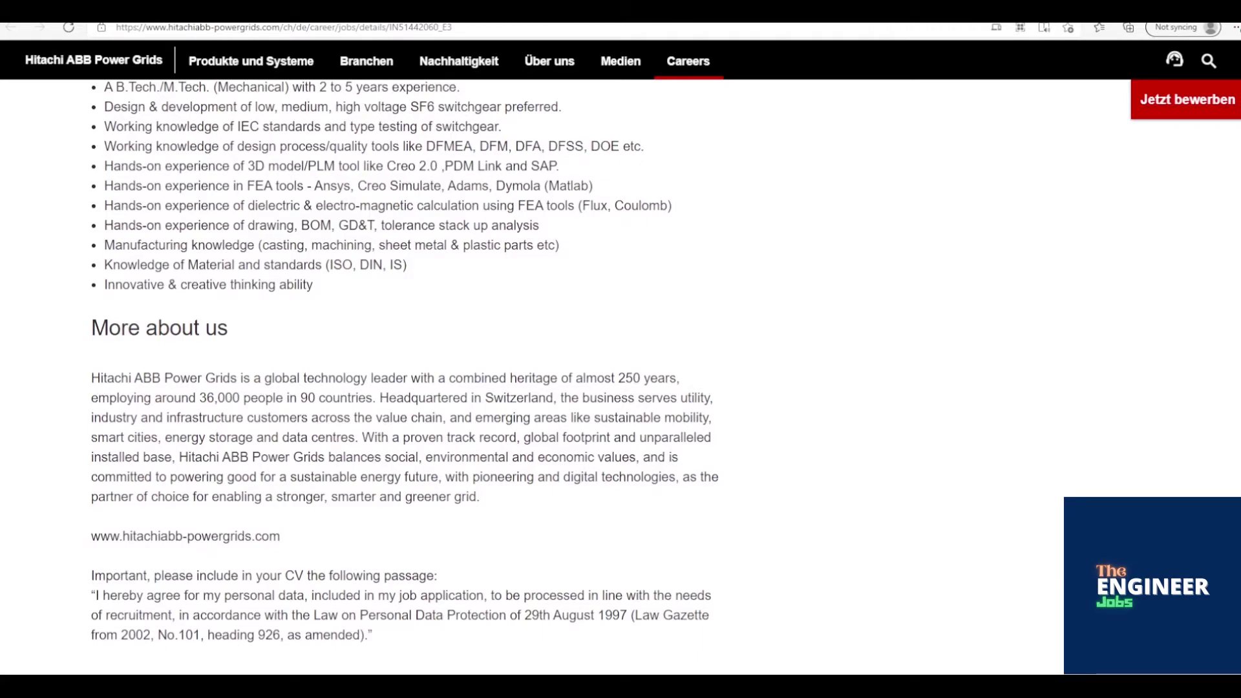
pyautogui.scroll(-1, 620, 372)
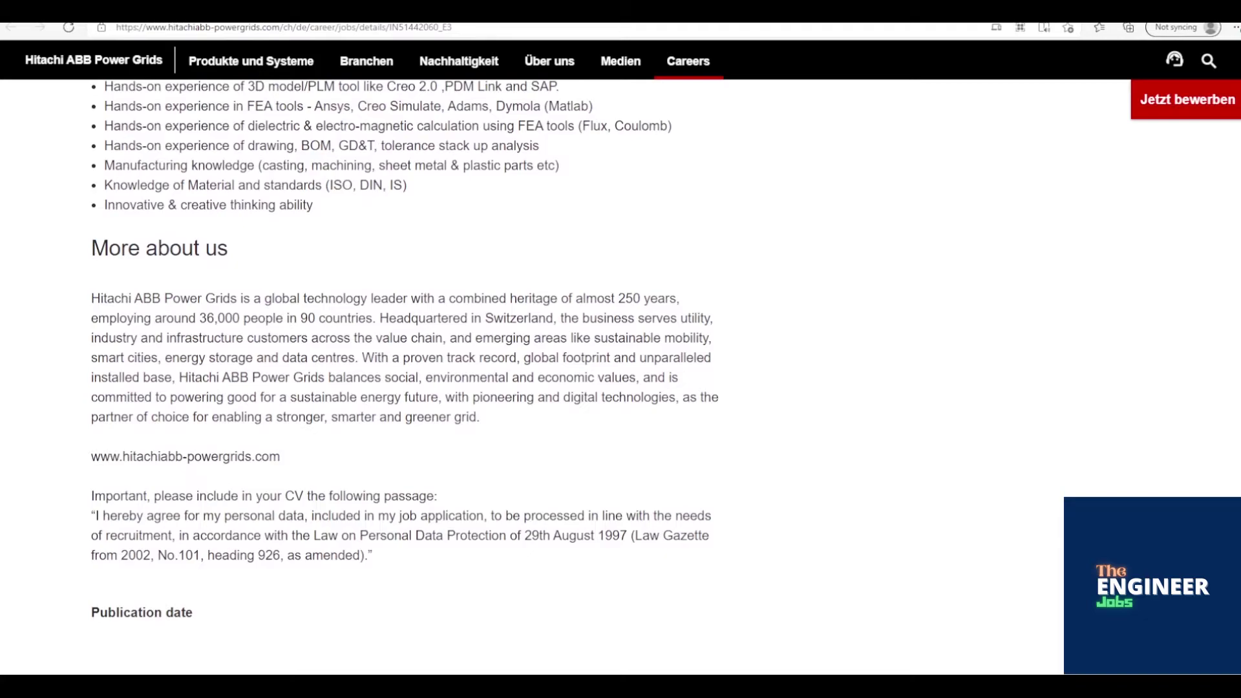
pyautogui.scroll(-1, 620, 373)
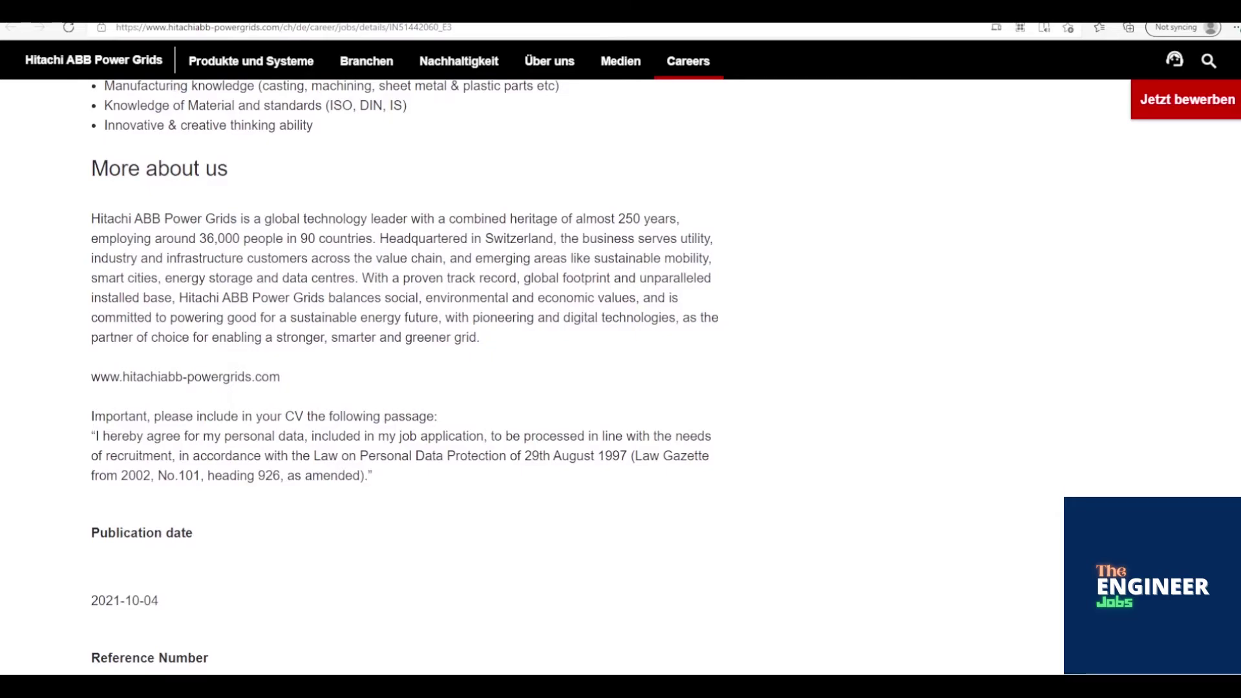
pyautogui.scroll(-1, 406, 376)
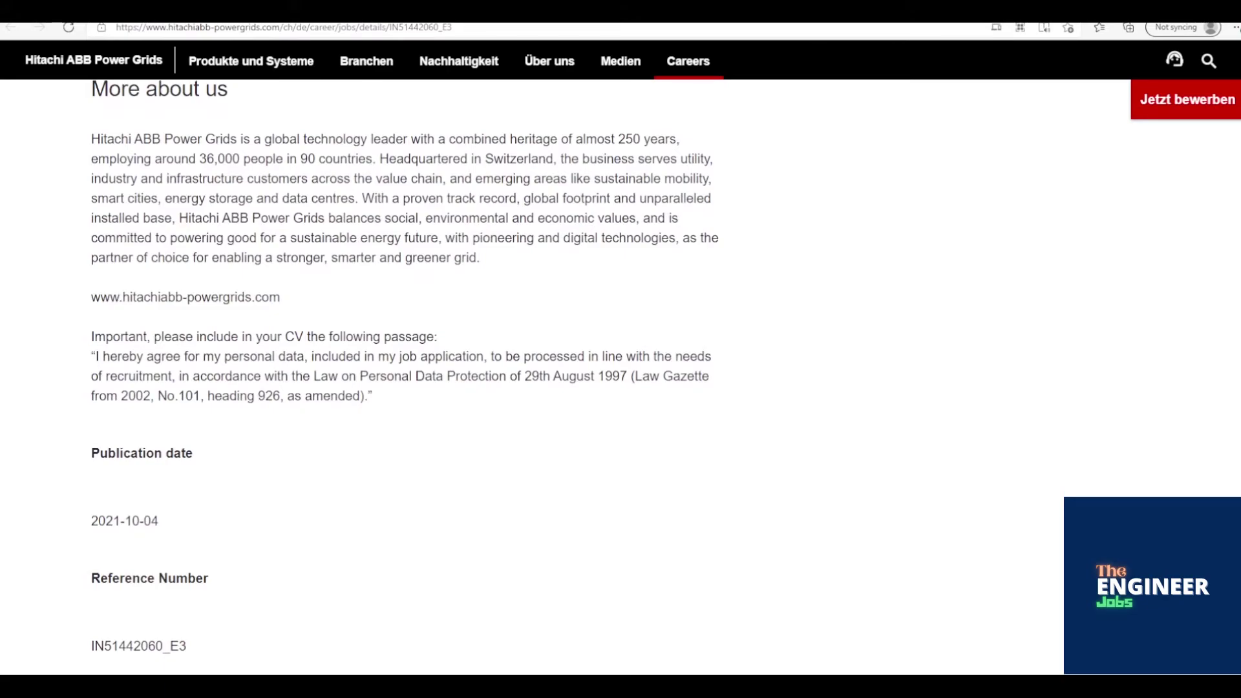
pyautogui.scroll(-1, 406, 378)
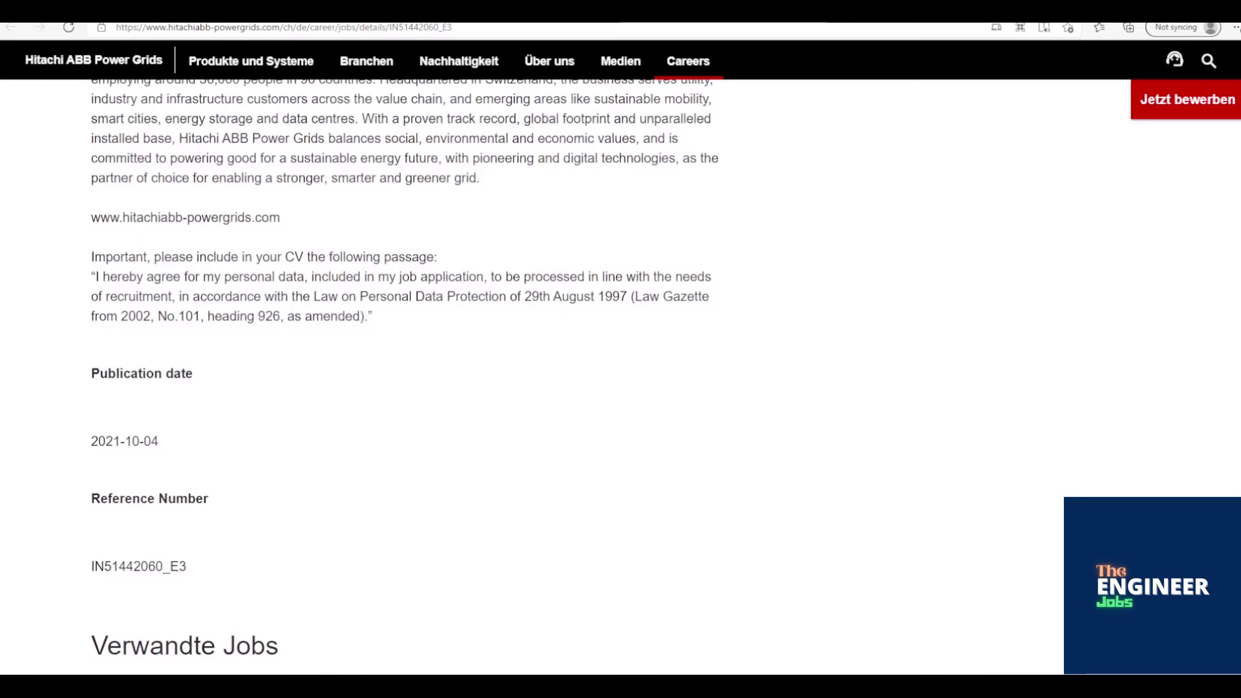
pyautogui.scroll(-1, 433, 378)
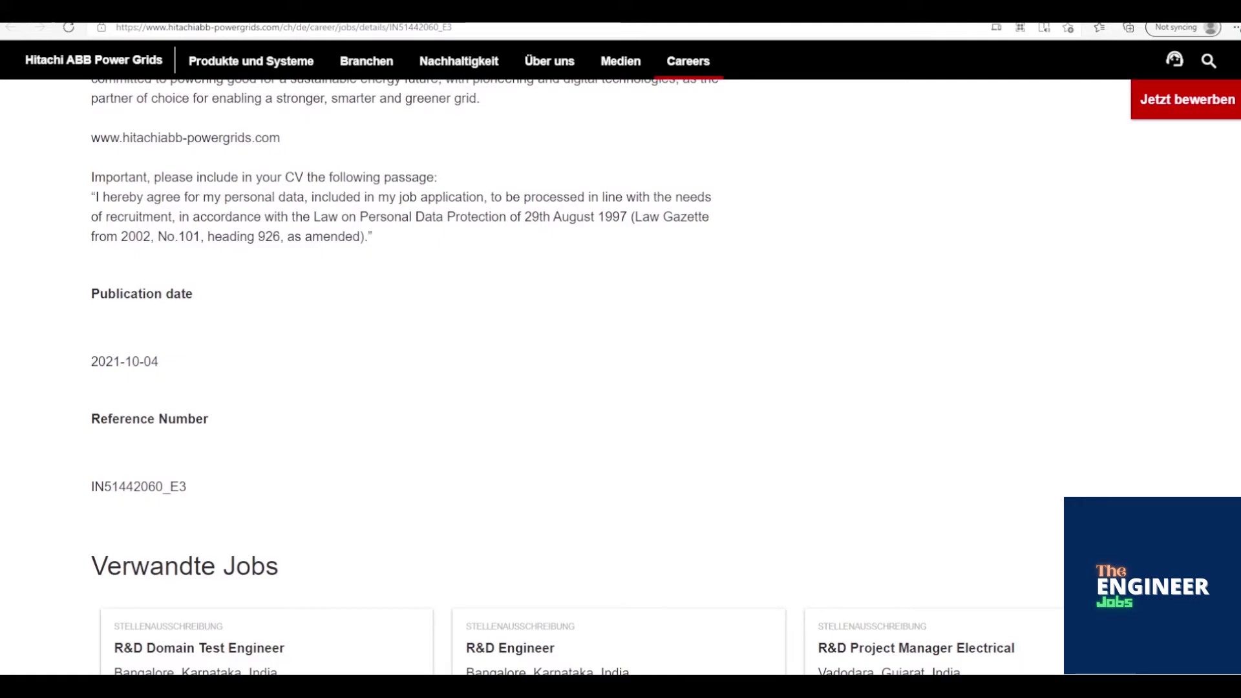
pyautogui.scroll(-1, 578, 376)
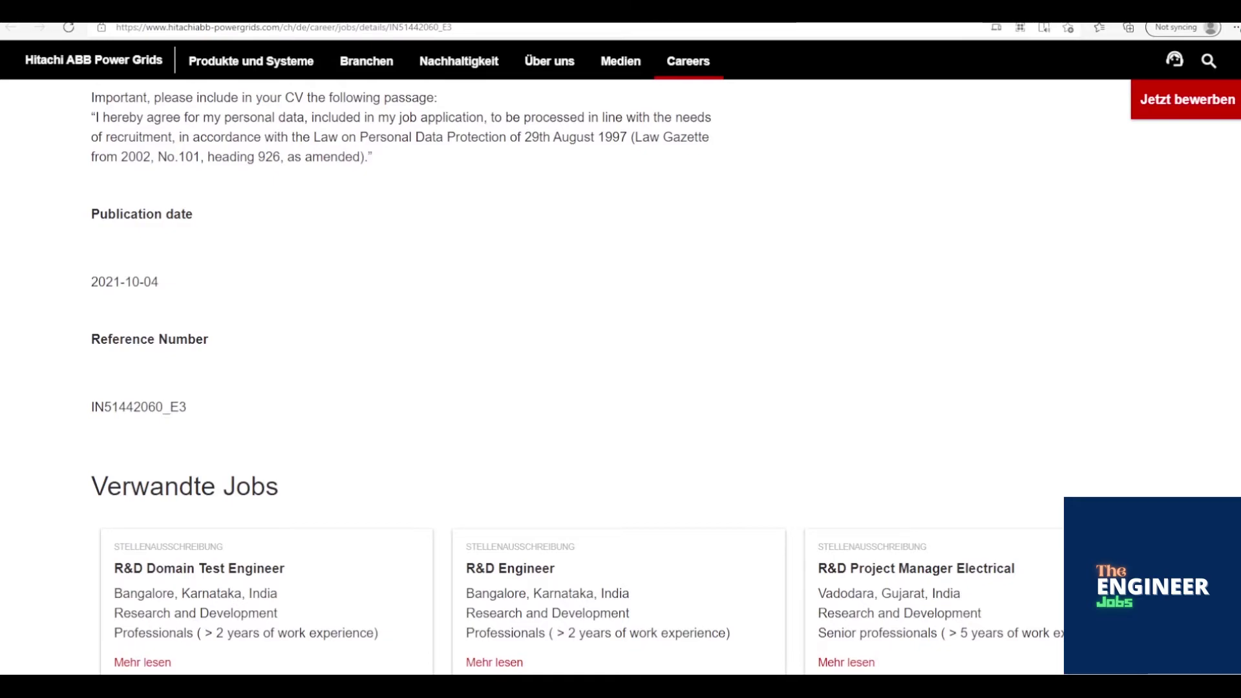
pyautogui.scroll(-1, 621, 376)
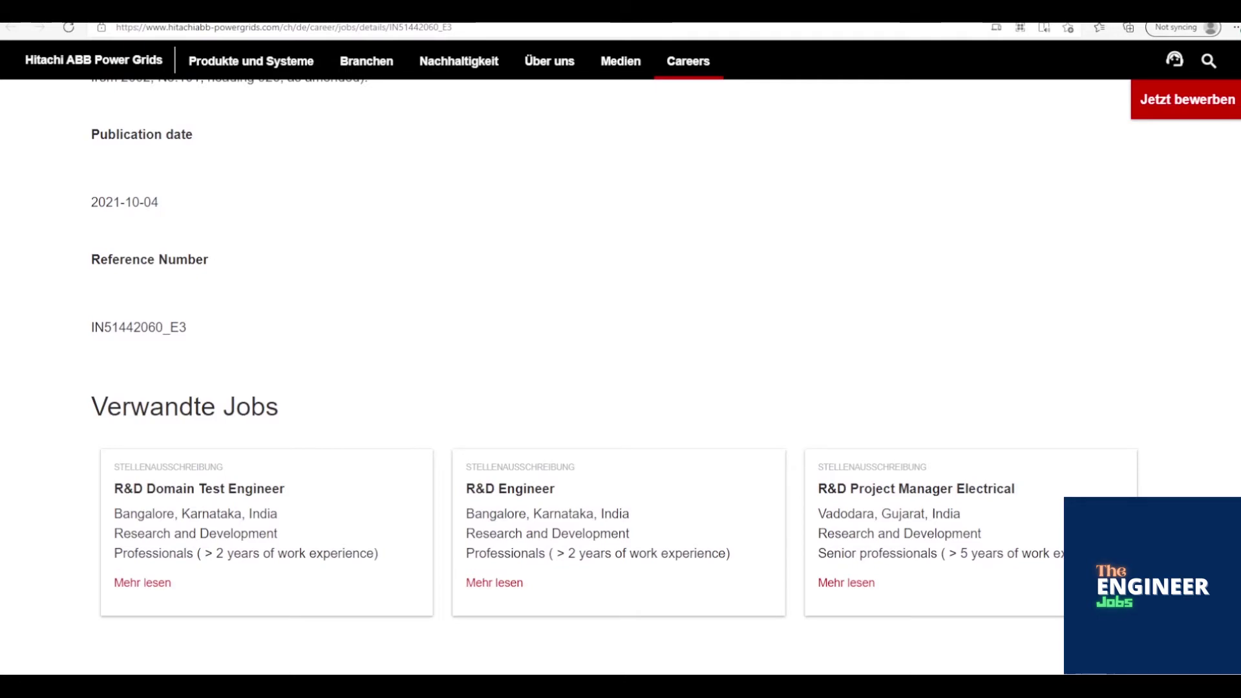
pyautogui.scroll(-1, 620, 377)
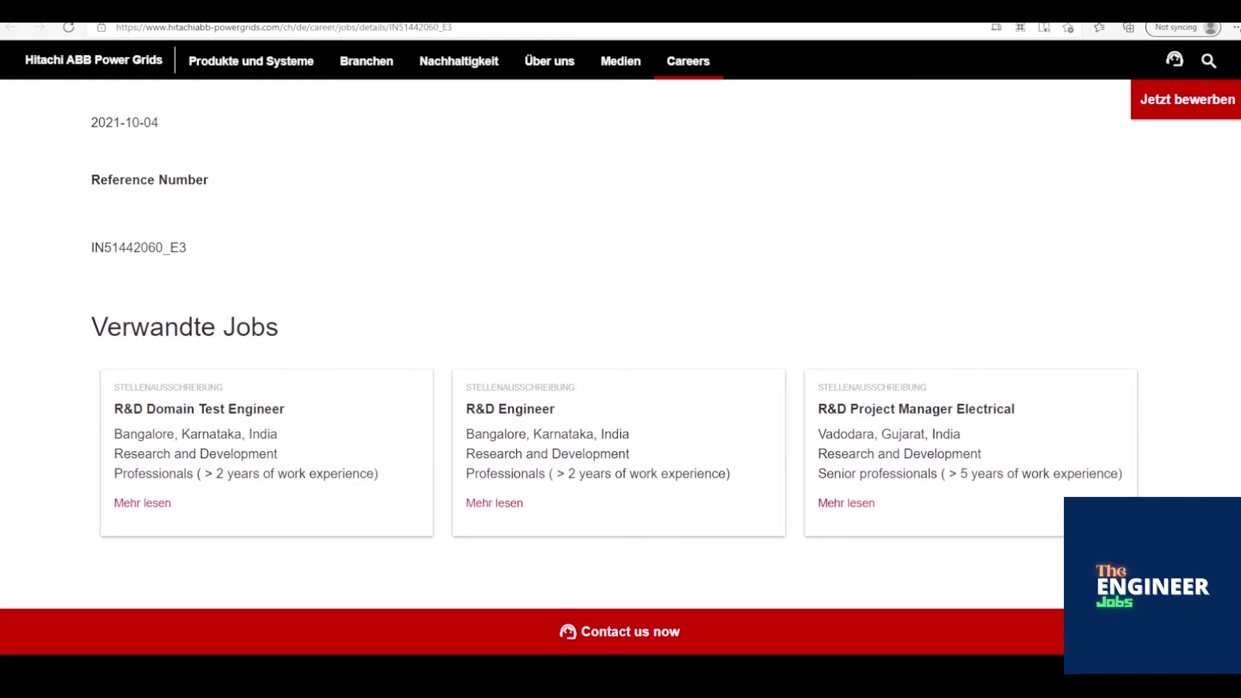
pyautogui.scroll(-1, 621, 376)
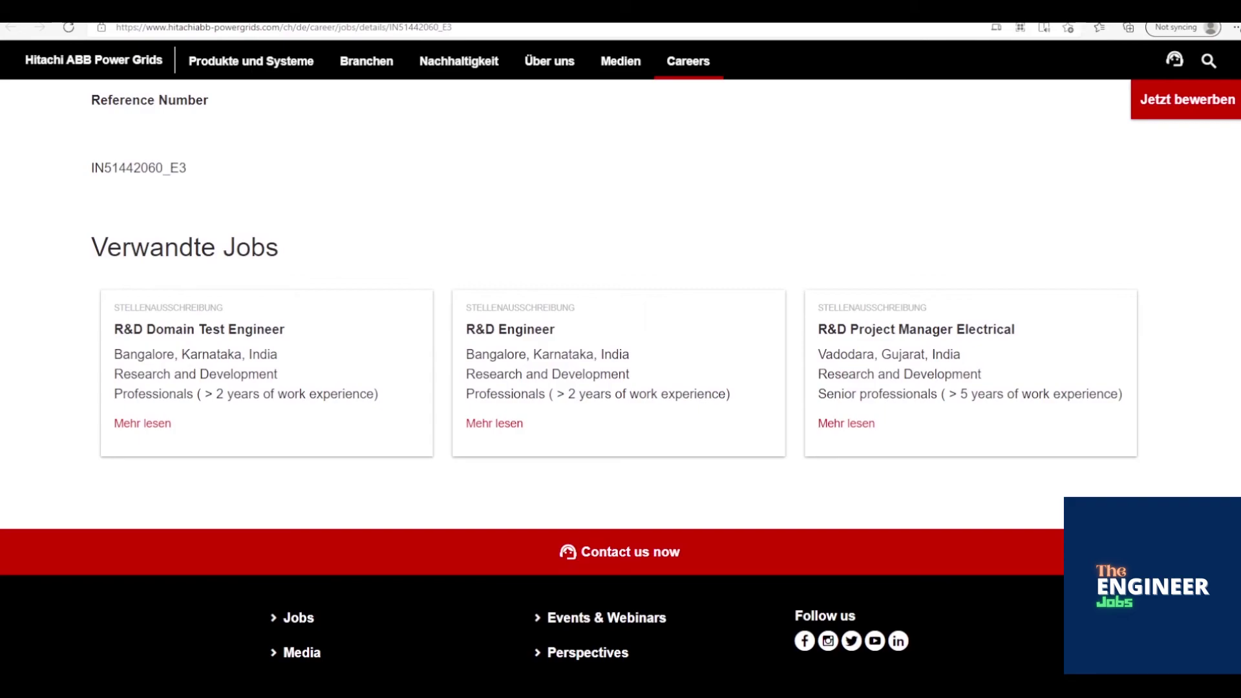
pyautogui.scroll(-1, 620, 388)
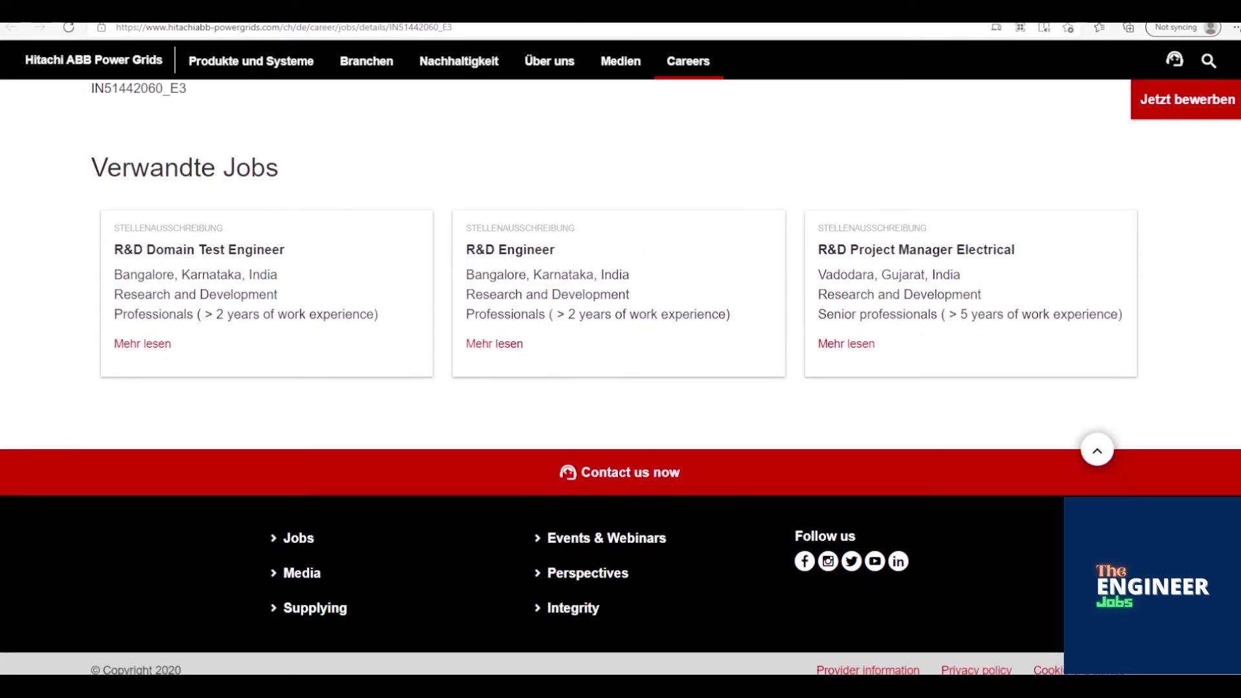
pyautogui.scroll(-1, 621, 388)
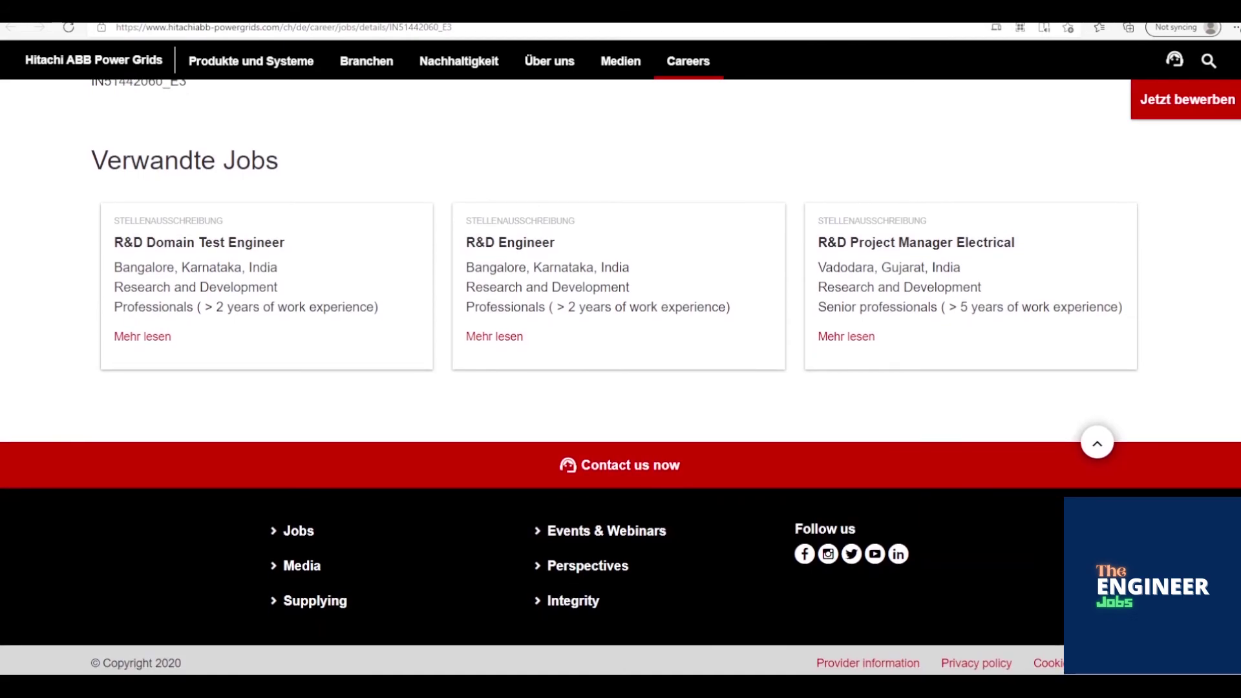